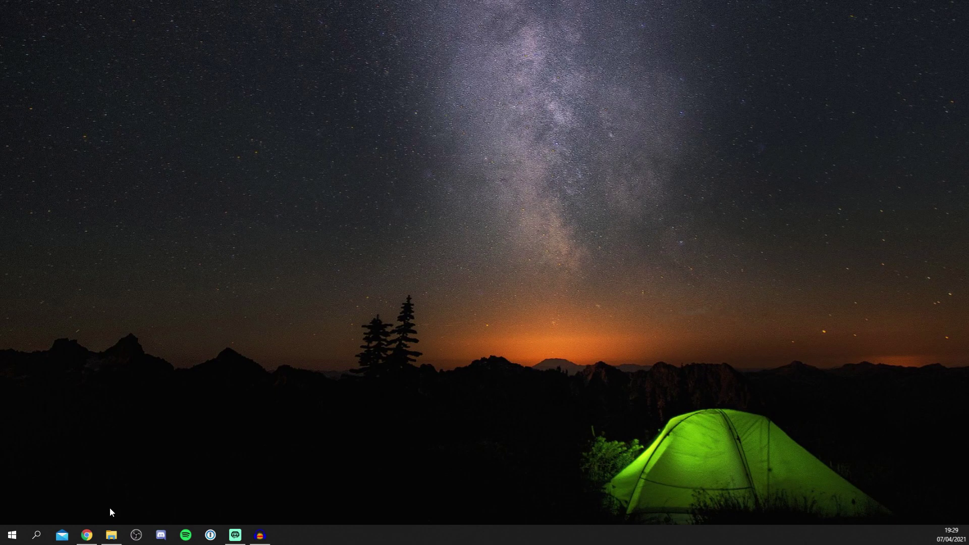
Step: Launch Google Chrome from the taskbar, showing the Google homepage at google.co.uk
{"action": "left_click", "coordinate": [89, 531]}
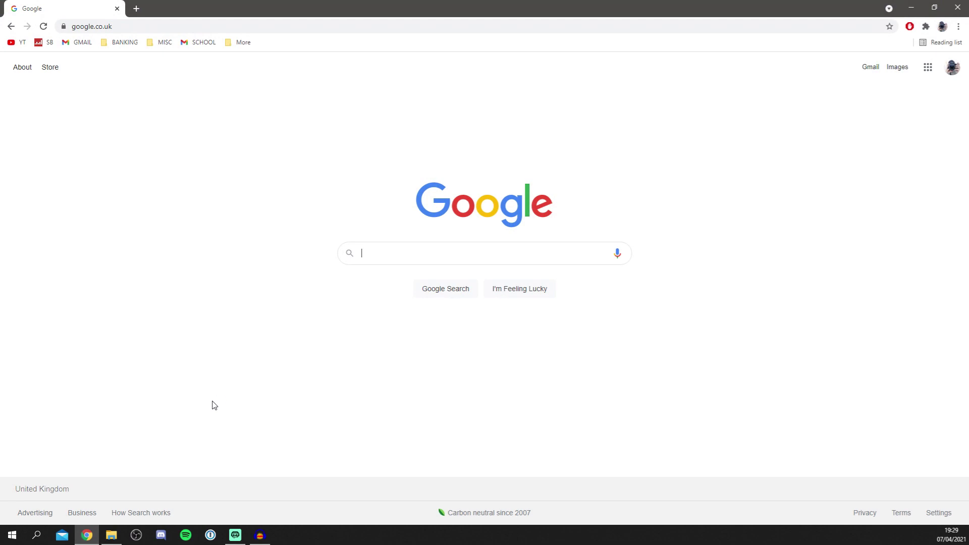
Step: Search Google for 'obsproject' and go to obsproject.com
{"action": "type", "text": "obsprojec"}
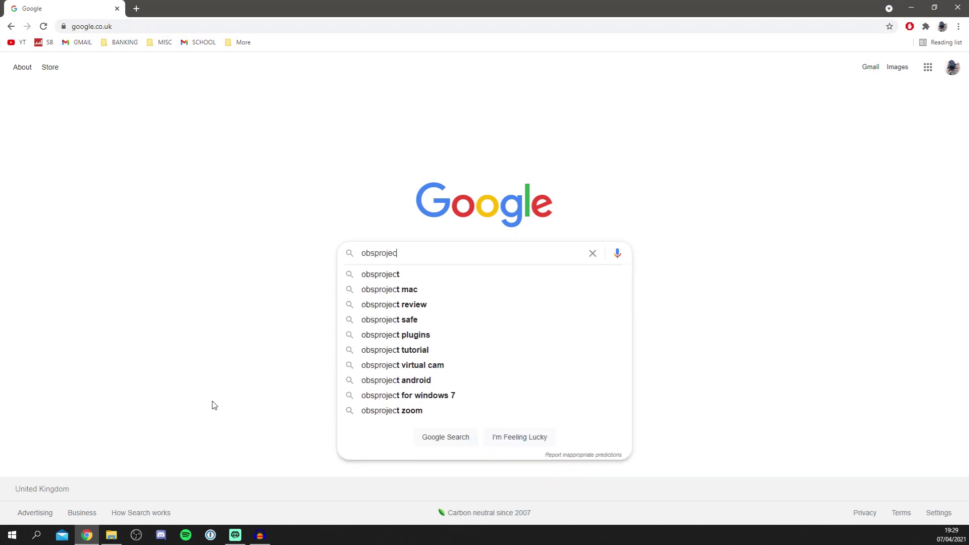
{"action": "type", "text": "t"}
{"action": "key", "text": "Return"}
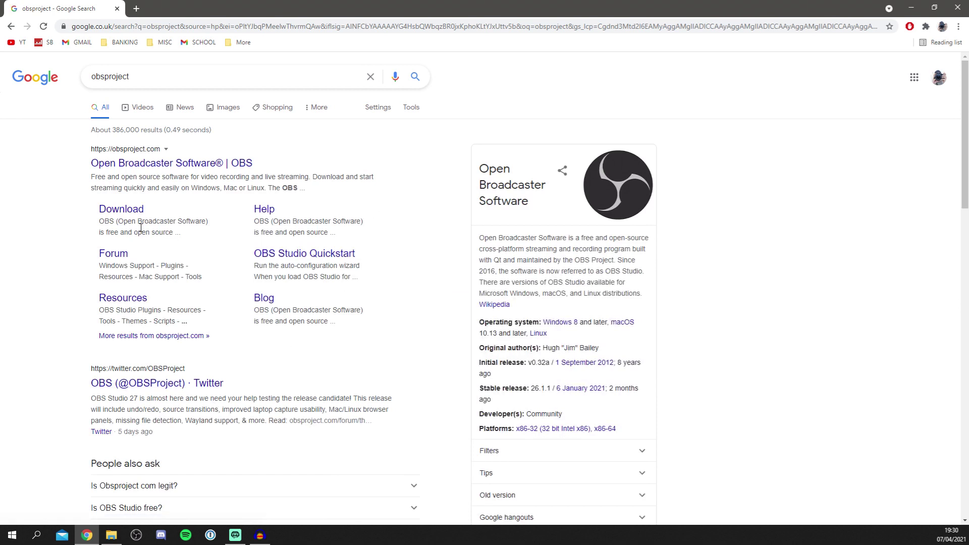
{"action": "left_click", "coordinate": [184, 162]}
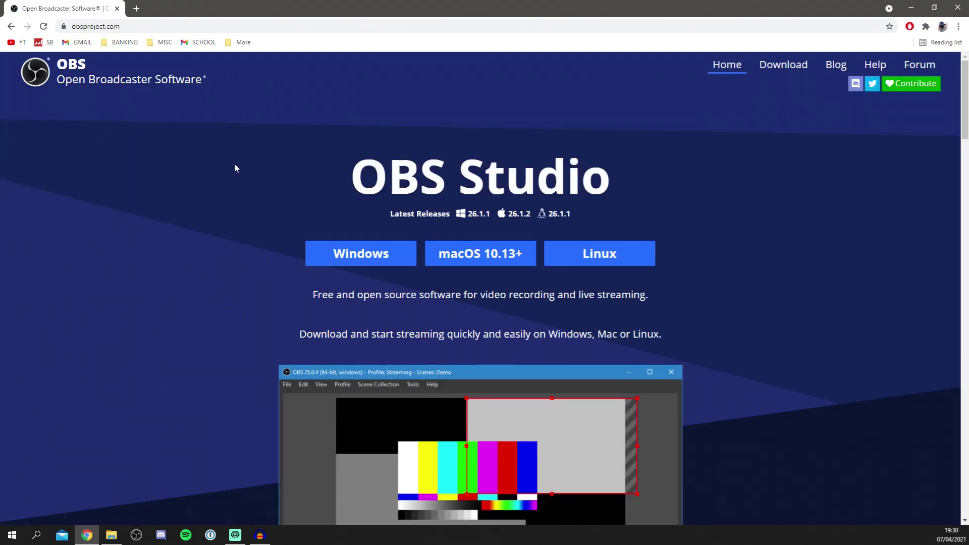
Step: Download the OBS Studio 26.1.1 installer for Windows
{"action": "left_click_drag", "start_coordinate": [344, 164], "coordinate": [611, 181]}
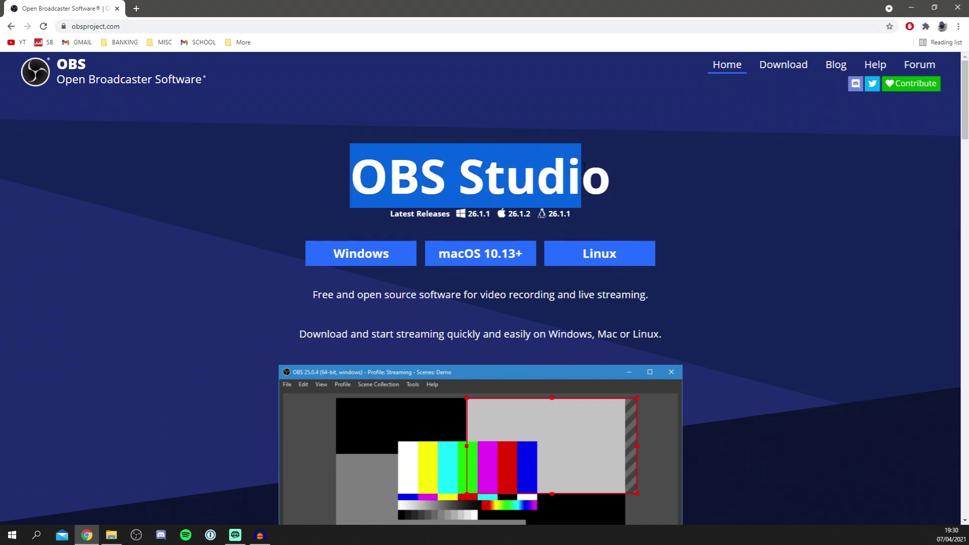
{"action": "left_click", "coordinate": [555, 212]}
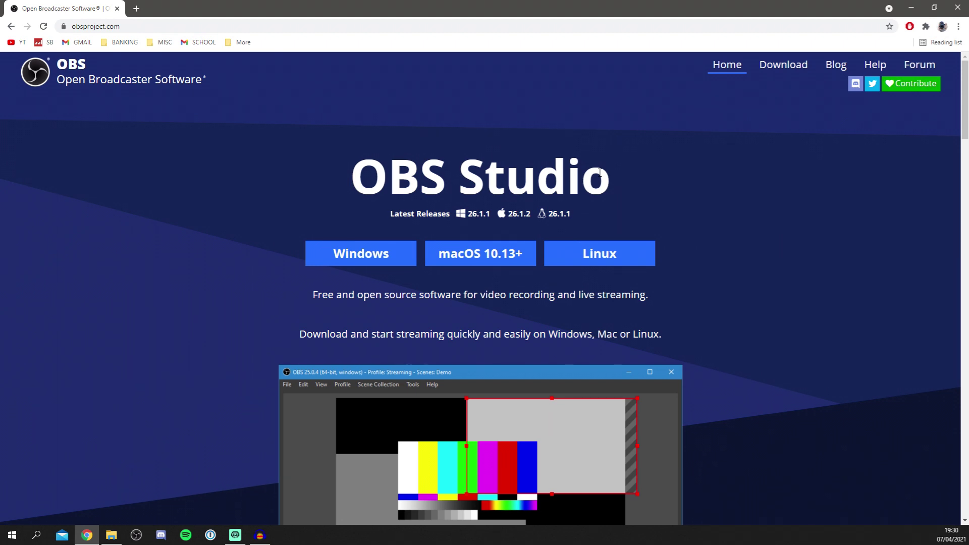
{"action": "left_click", "coordinate": [361, 253]}
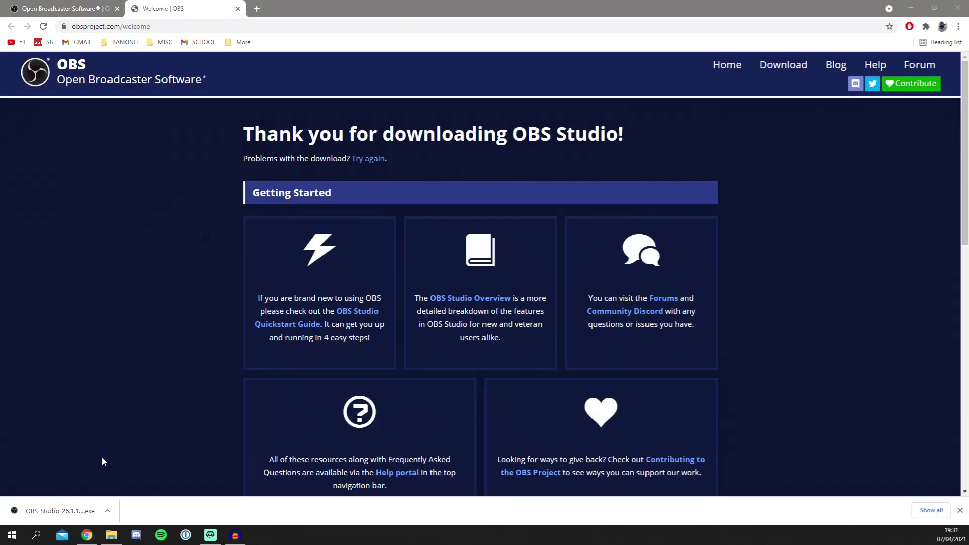
Step: Run the OBS Studio 26.1.1 installer to completion and launch OBS Studio
{"action": "left_click", "coordinate": [61, 515]}
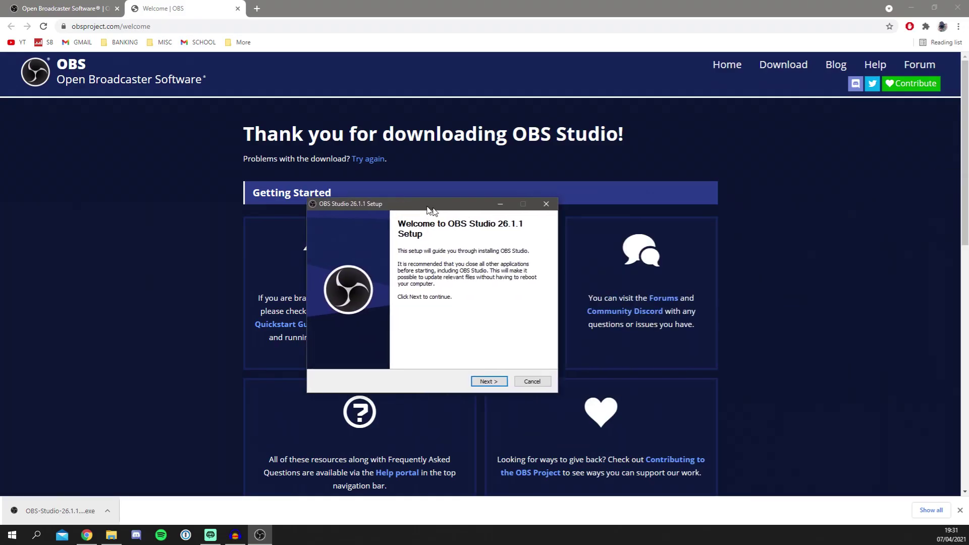
{"action": "left_click_drag", "start_coordinate": [433, 207], "coordinate": [437, 166]}
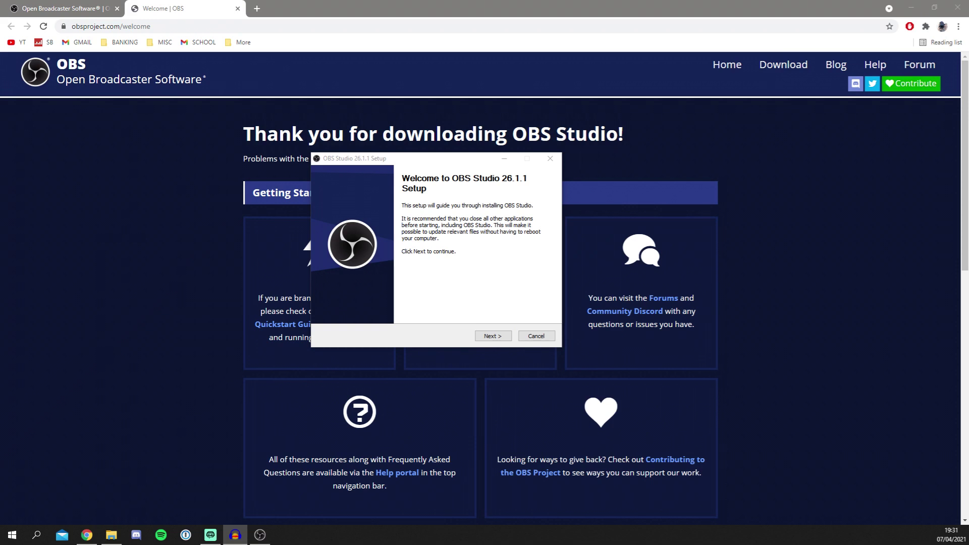
{"action": "left_click_drag", "start_coordinate": [424, 161], "coordinate": [433, 162]}
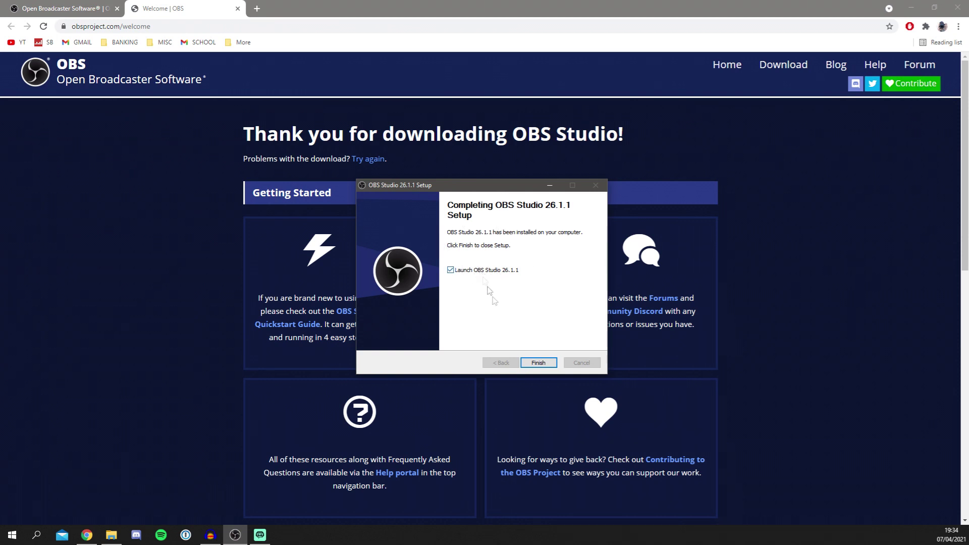
{"action": "left_click", "coordinate": [537, 363]}
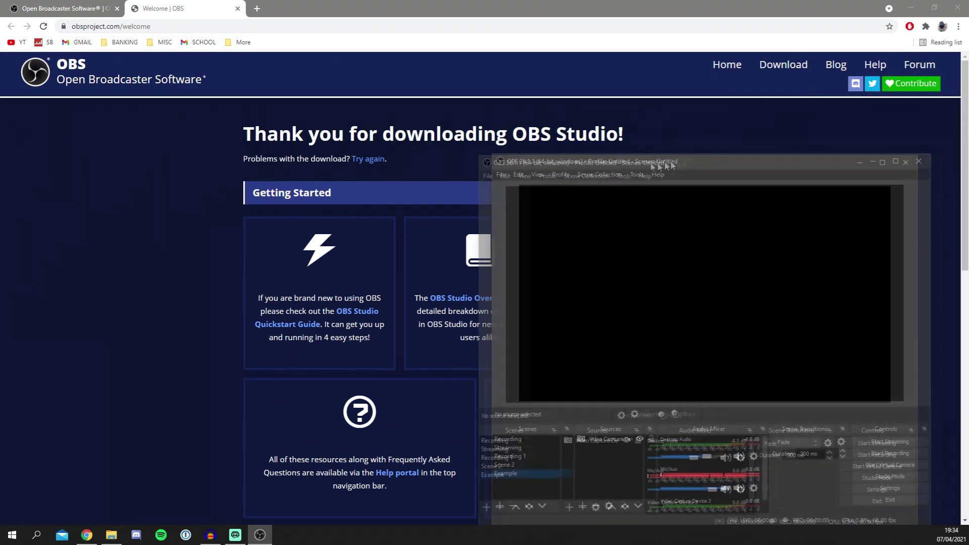
Step: Add a new scene named 'Rec Example' to the Scenes list
{"action": "left_click_drag", "start_coordinate": [660, 170], "coordinate": [441, 116]}
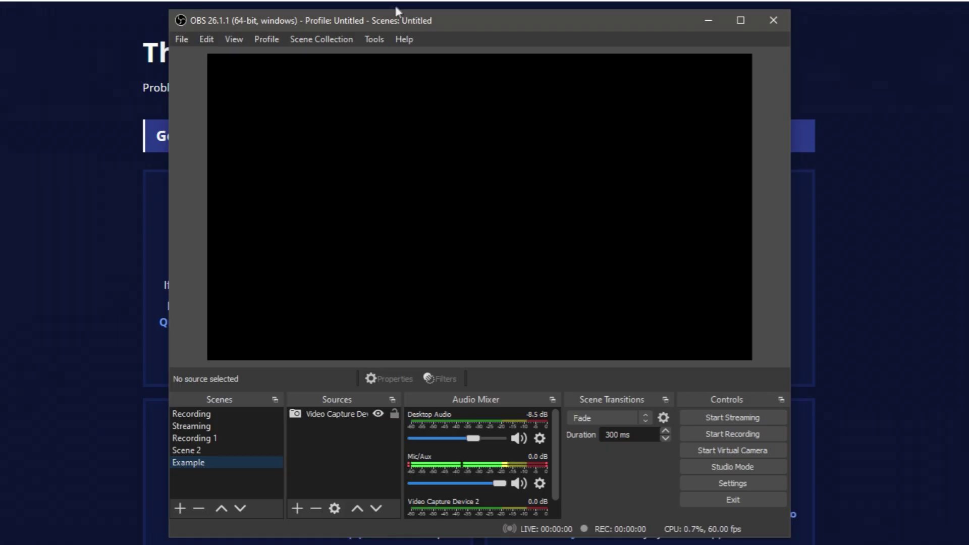
{"action": "left_click", "coordinate": [181, 513]}
{"action": "key", "text": "BackSpace"}
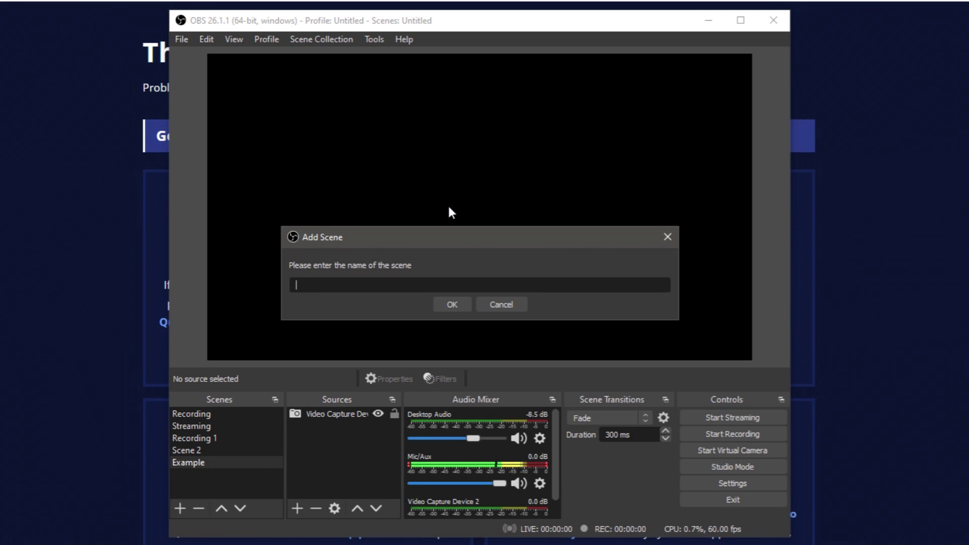
{"action": "type", "text": "Rec Exam"}
{"action": "type", "text": "ple"}
{"action": "key", "text": "Return"}
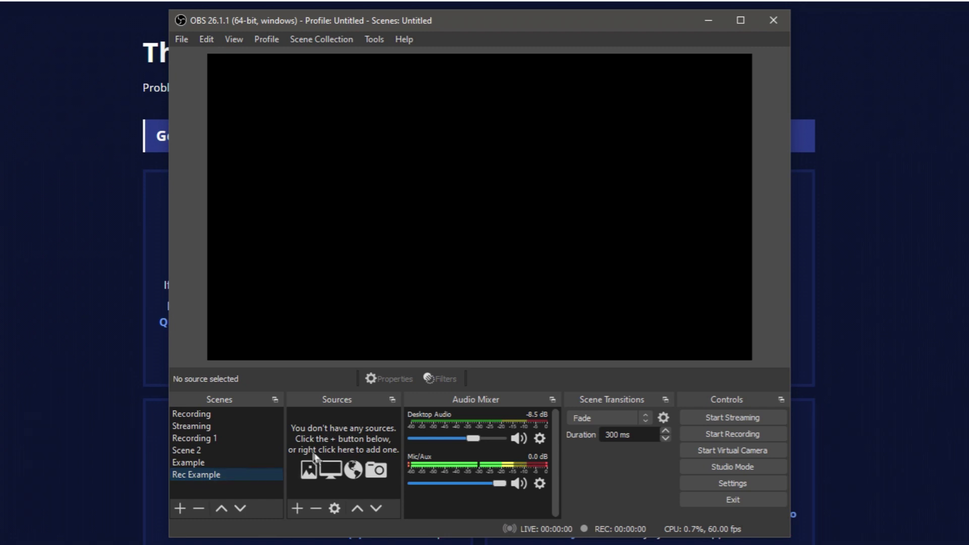
Step: Add a Display Capture source to Rec Example that captures Display 2
{"action": "left_click", "coordinate": [297, 508]}
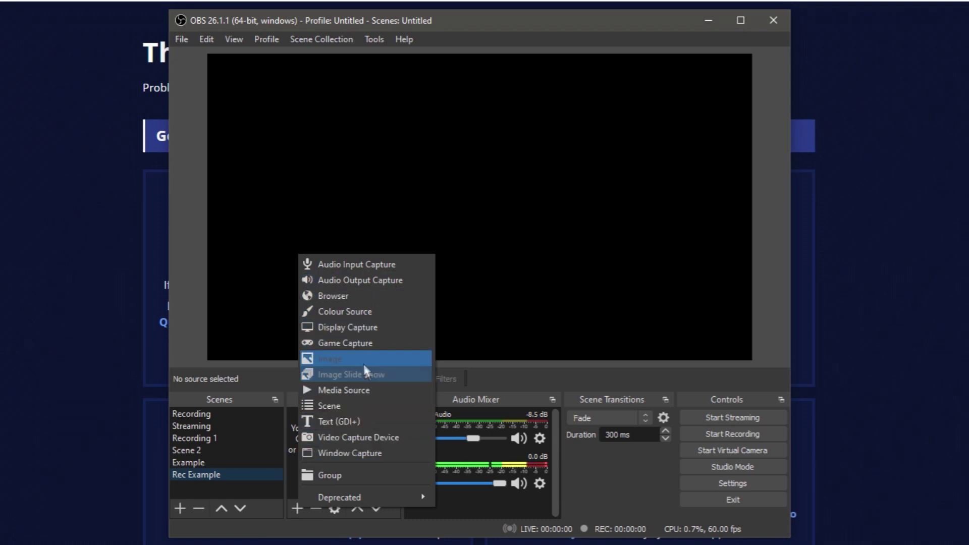
{"action": "left_click", "coordinate": [359, 331]}
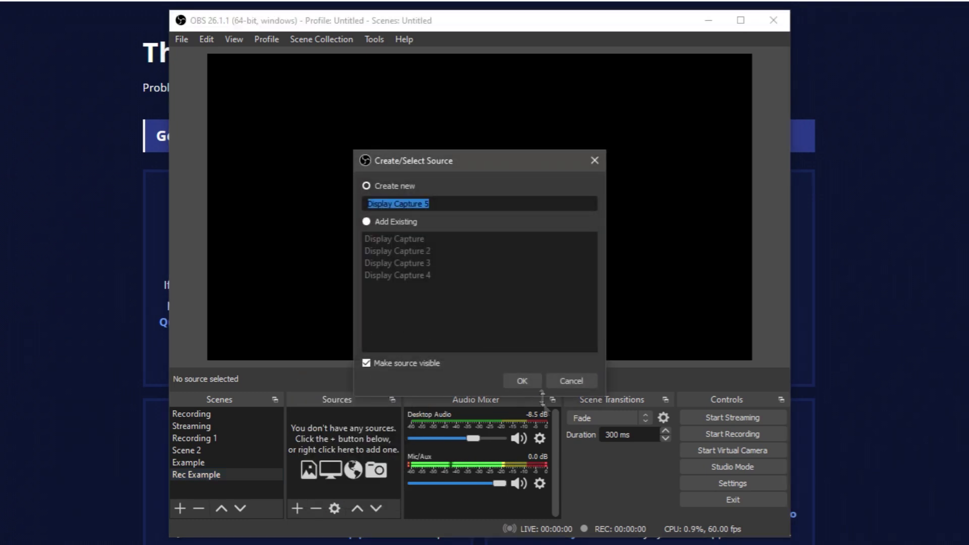
{"action": "left_click", "coordinate": [532, 385]}
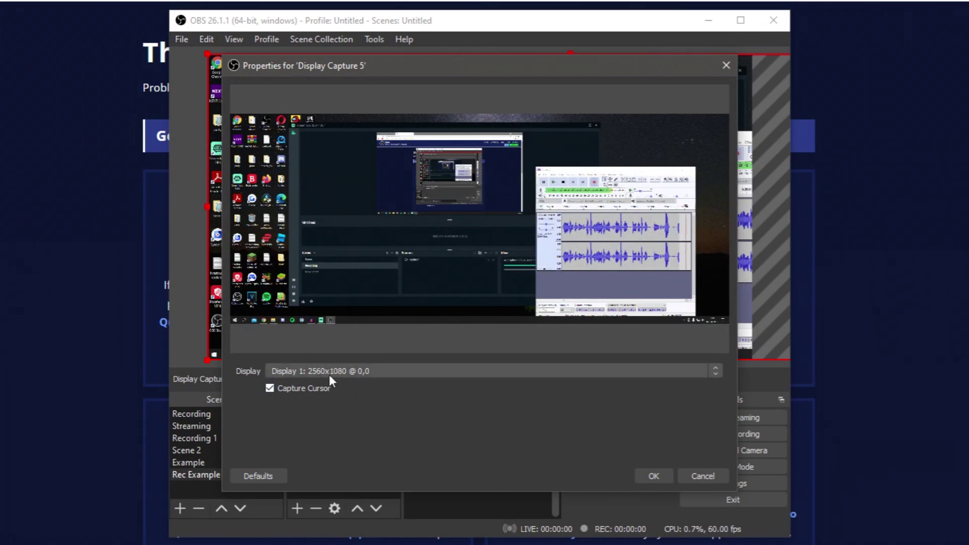
{"action": "left_click", "coordinate": [329, 372]}
{"action": "left_click", "coordinate": [329, 391]}
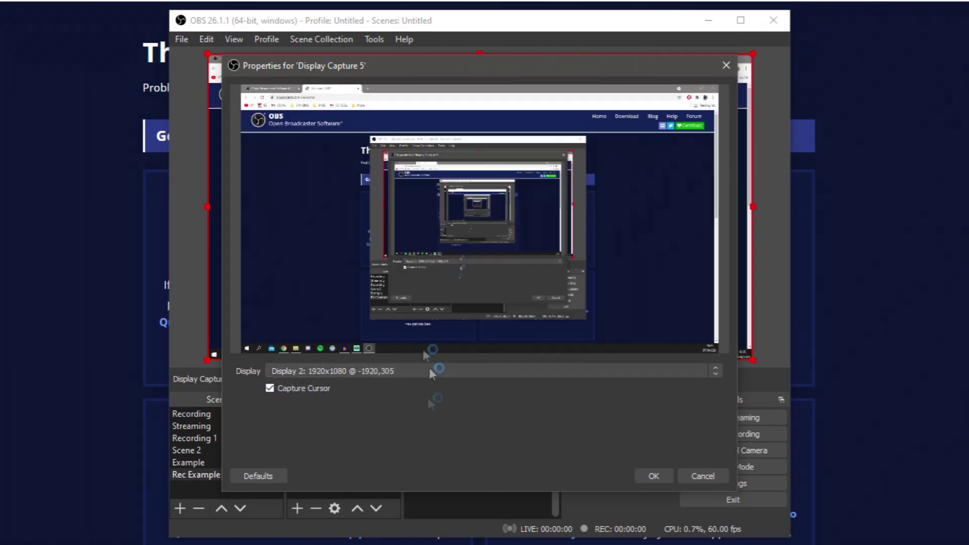
{"action": "left_click", "coordinate": [654, 476]}
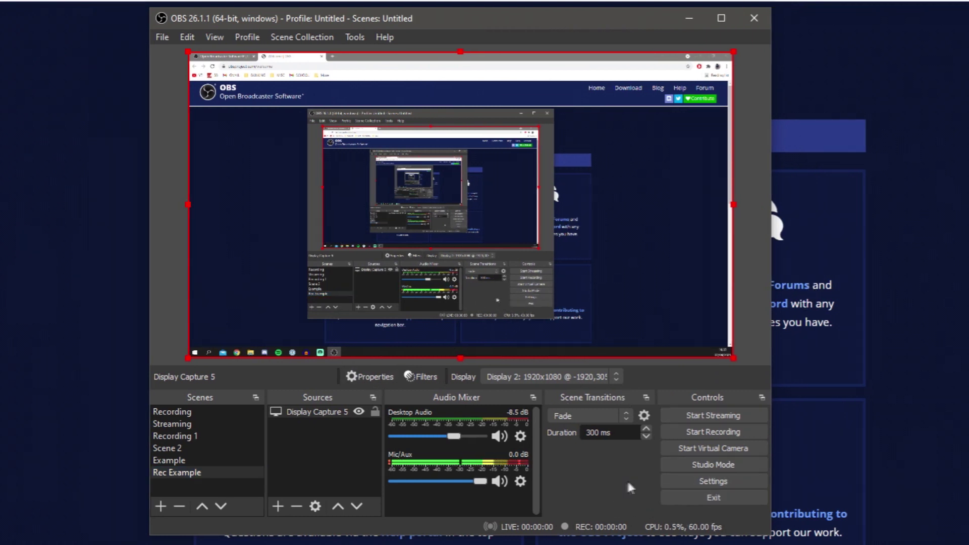
{"action": "left_click", "coordinate": [716, 477]}
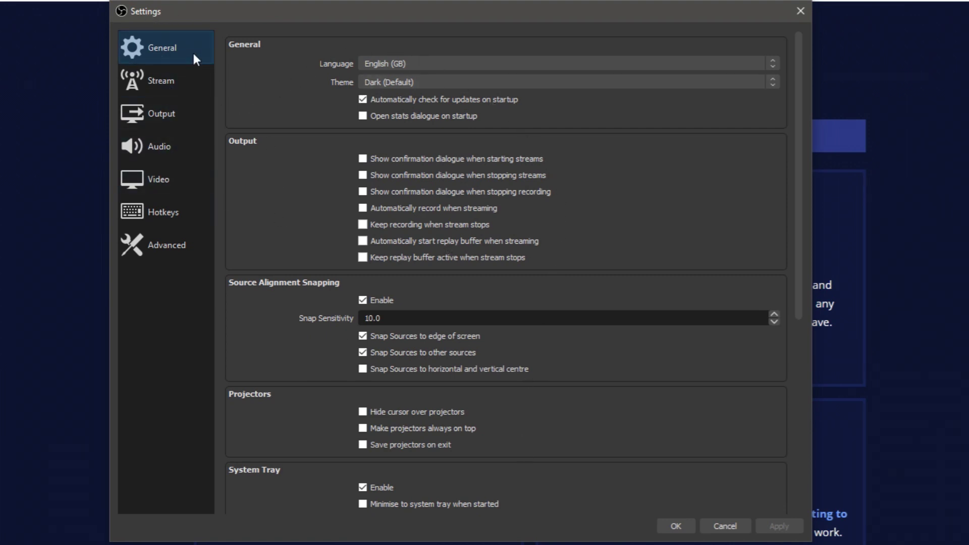
Step: Set the Output page's output mode to Advanced
{"action": "left_click", "coordinate": [193, 85]}
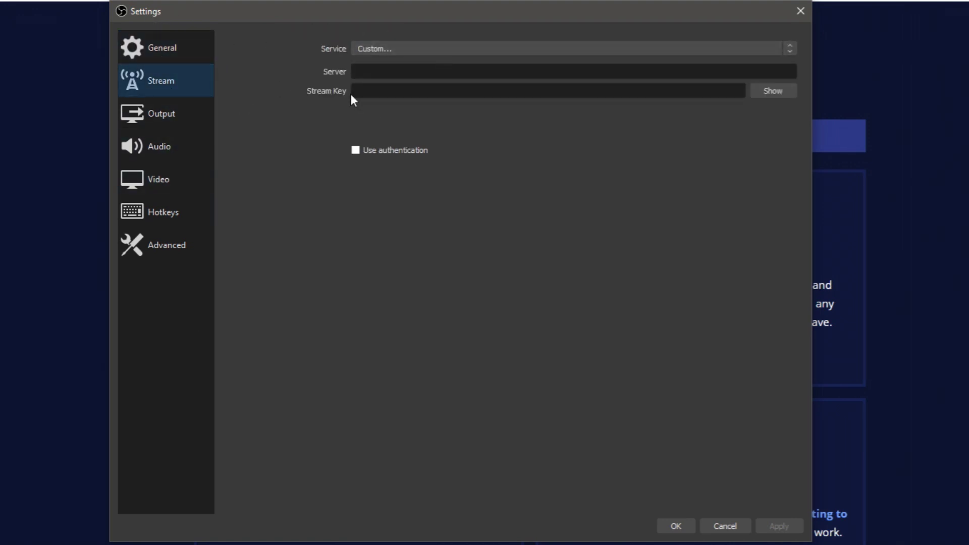
{"action": "left_click", "coordinate": [159, 114]}
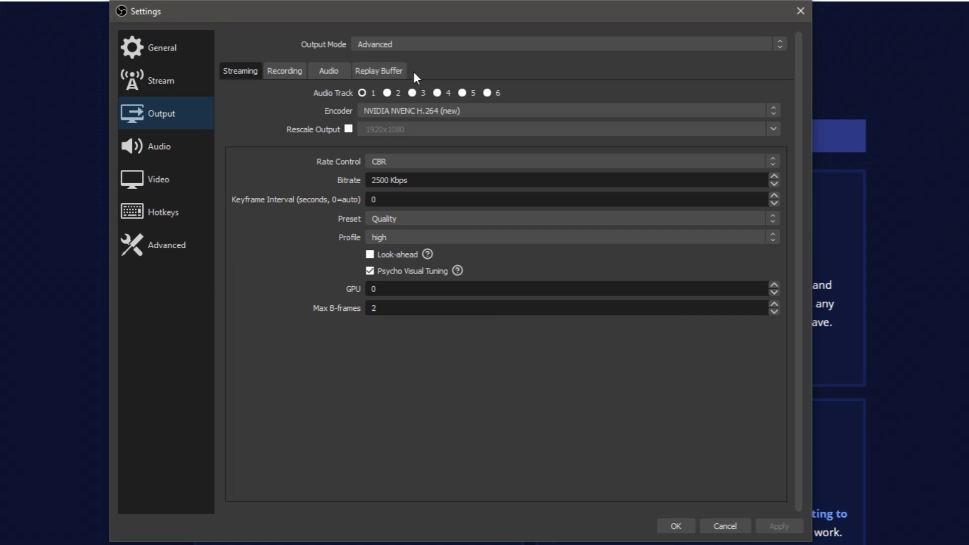
{"action": "left_click", "coordinate": [393, 45]}
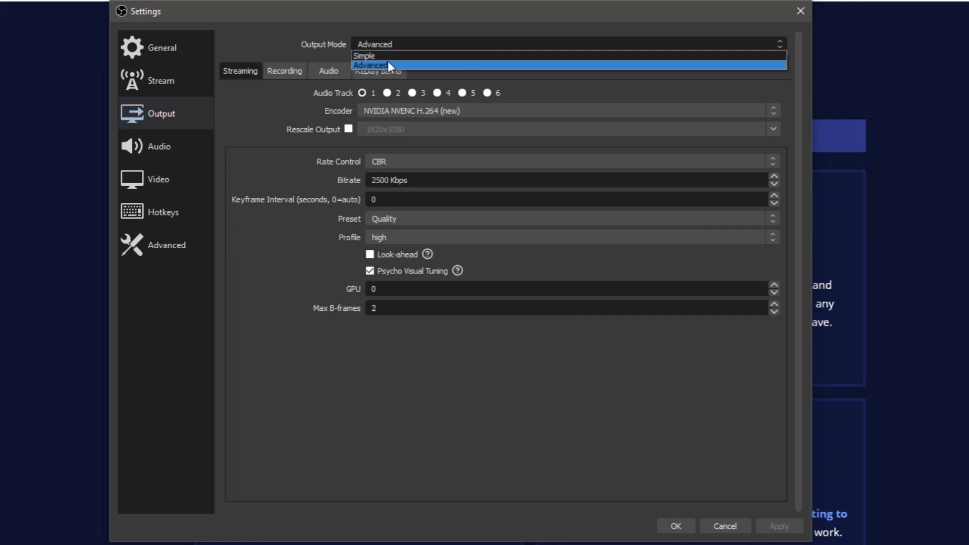
{"action": "left_click", "coordinate": [387, 63]}
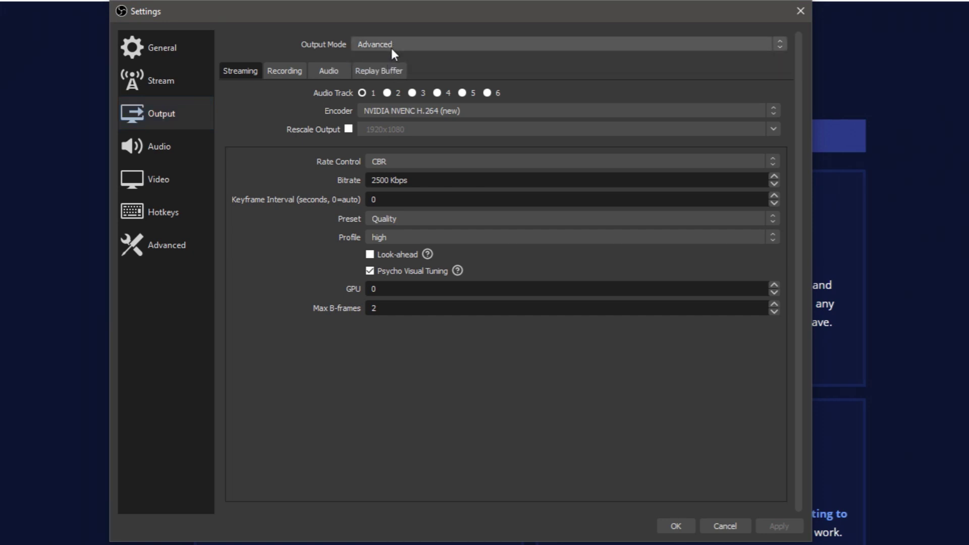
Step: On the Recording tab, keep the NVIDIA NVENC H.264 (new) encoder and Quality preset
{"action": "left_click", "coordinate": [287, 74]}
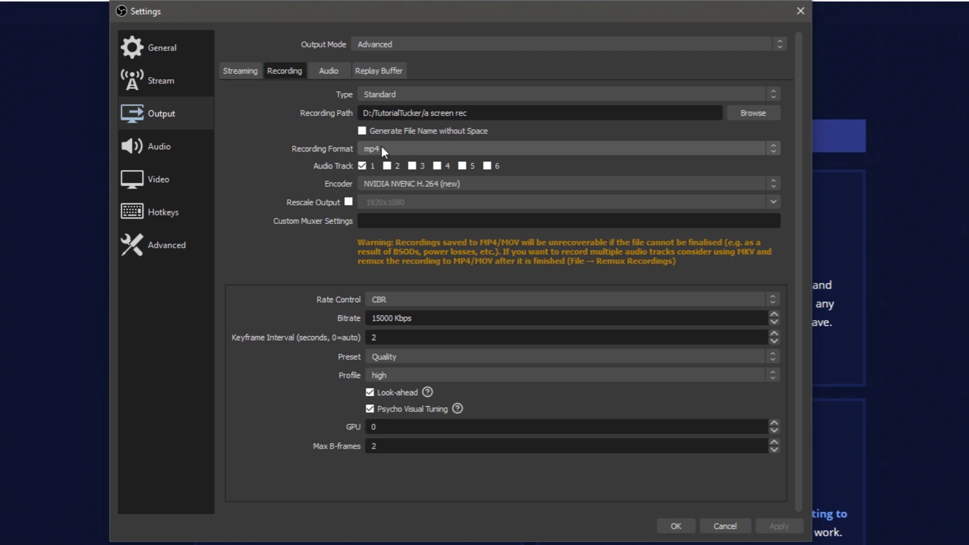
{"action": "left_click", "coordinate": [407, 183]}
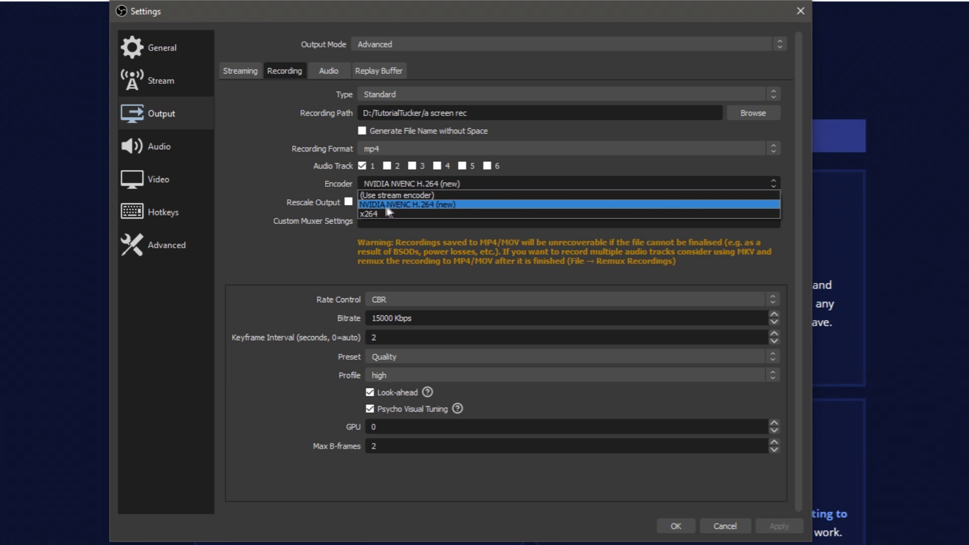
{"action": "left_click", "coordinate": [391, 205]}
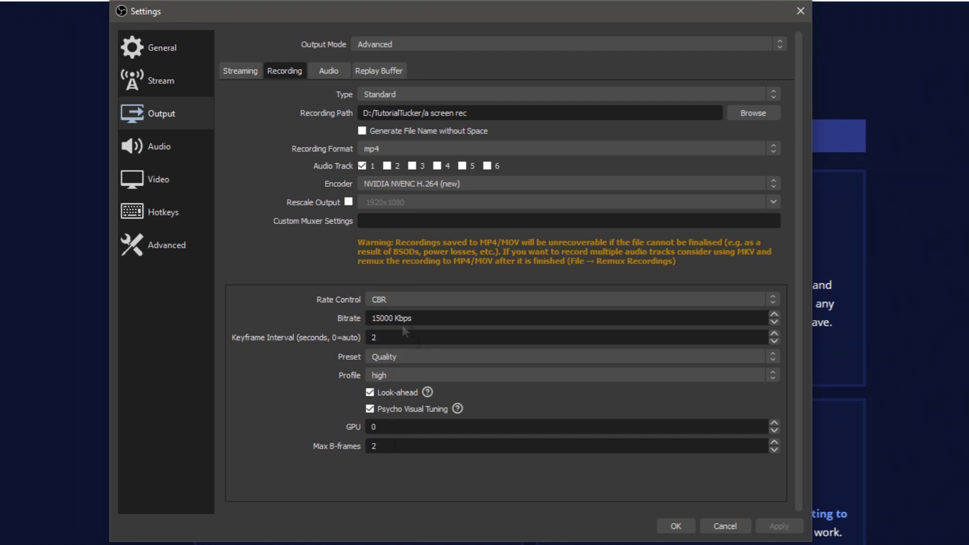
{"action": "left_click", "coordinate": [374, 357]}
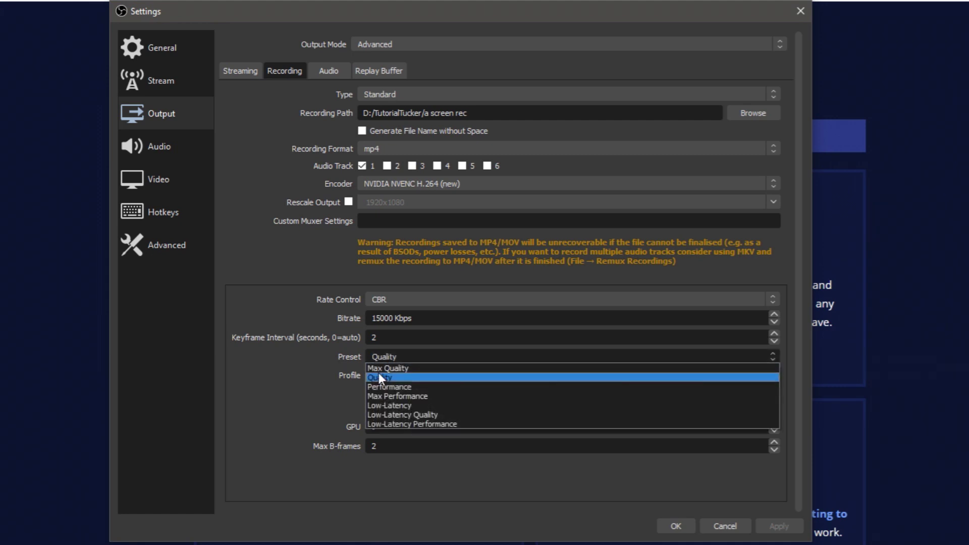
{"action": "left_click", "coordinate": [379, 374]}
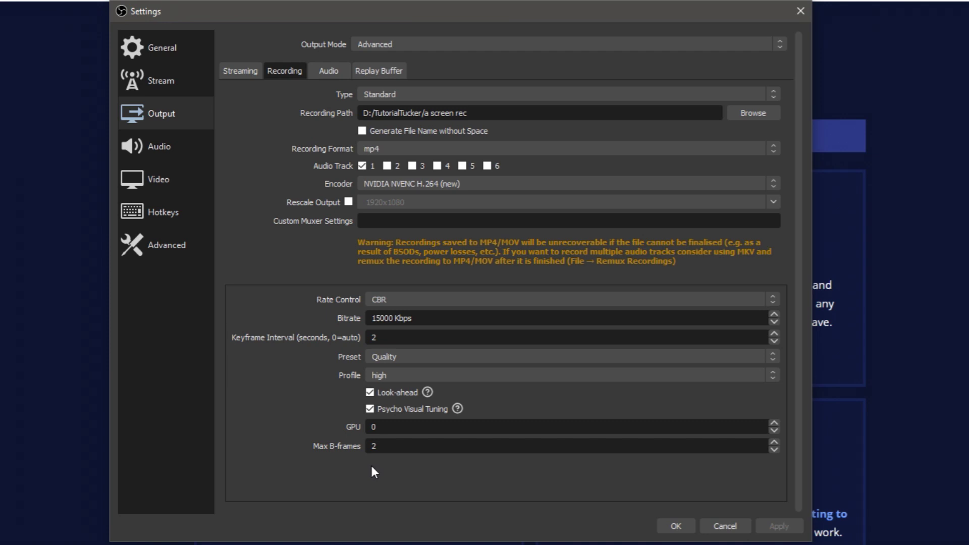
{"action": "left_click", "coordinate": [126, 149]}
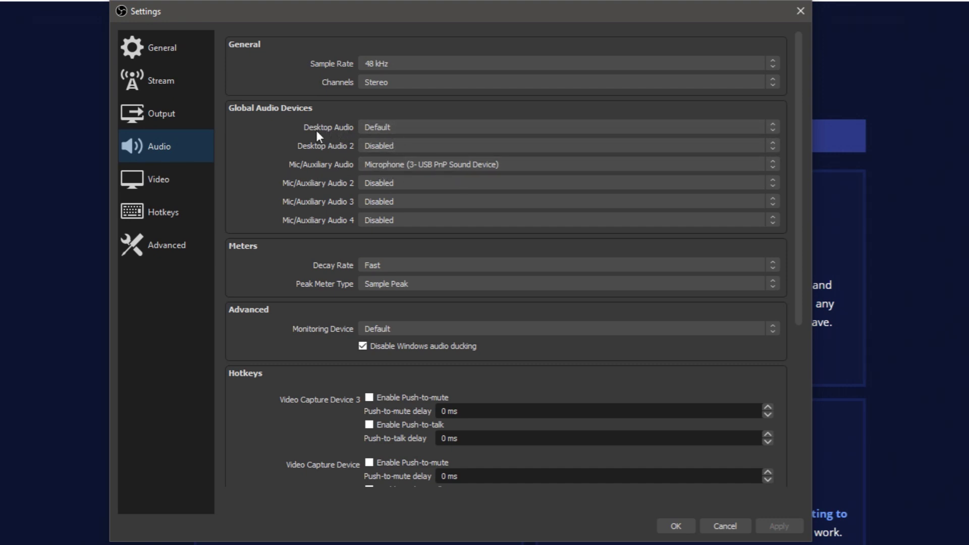
Step: Keep the USB microphone as the Mic/Auxiliary audio device
{"action": "left_click", "coordinate": [402, 165]}
{"action": "left_click", "coordinate": [402, 194]}
{"action": "left_click", "coordinate": [150, 182]}
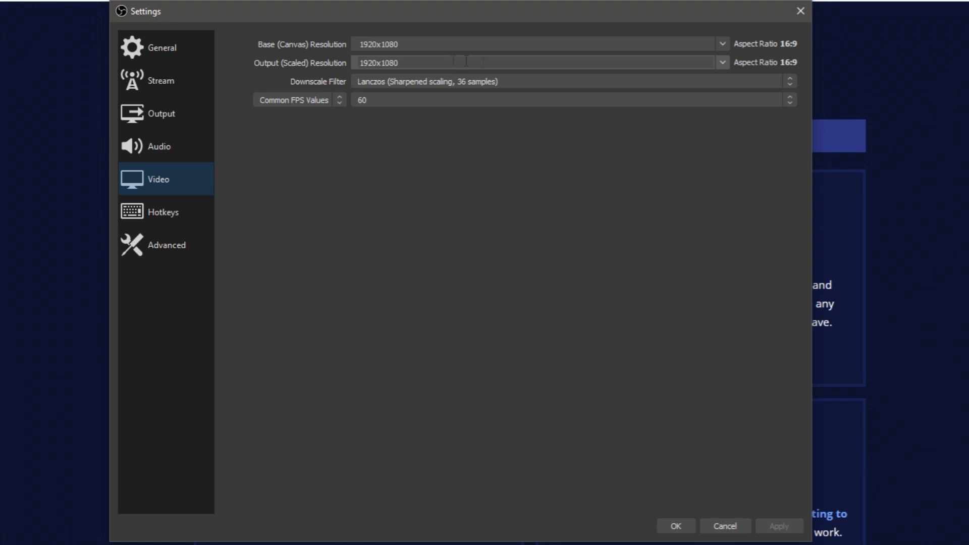
Step: Keep 1920x1080 output resolution, Lanczos downscale filter and 60 FPS in Video settings
{"action": "left_click", "coordinate": [723, 62]}
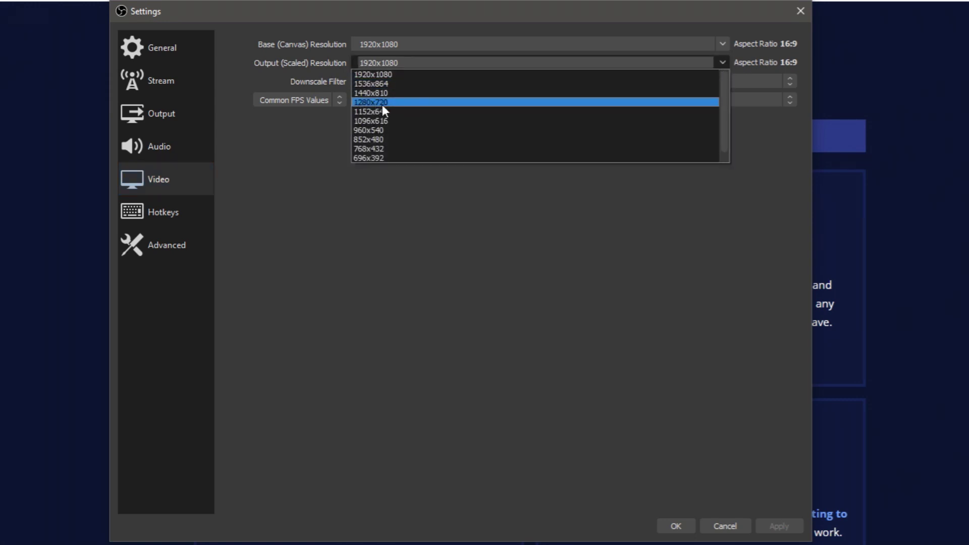
{"action": "left_click", "coordinate": [275, 99]}
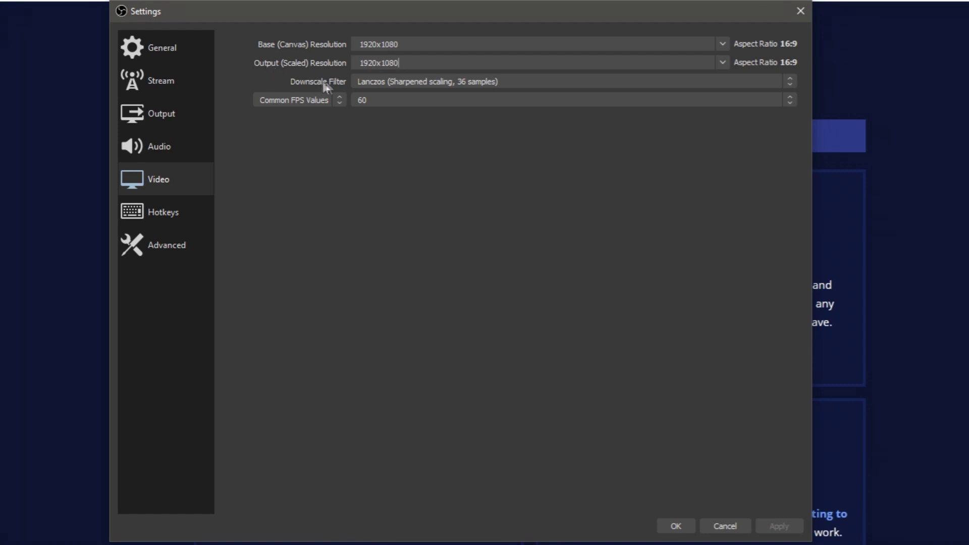
{"action": "left_click", "coordinate": [408, 82]}
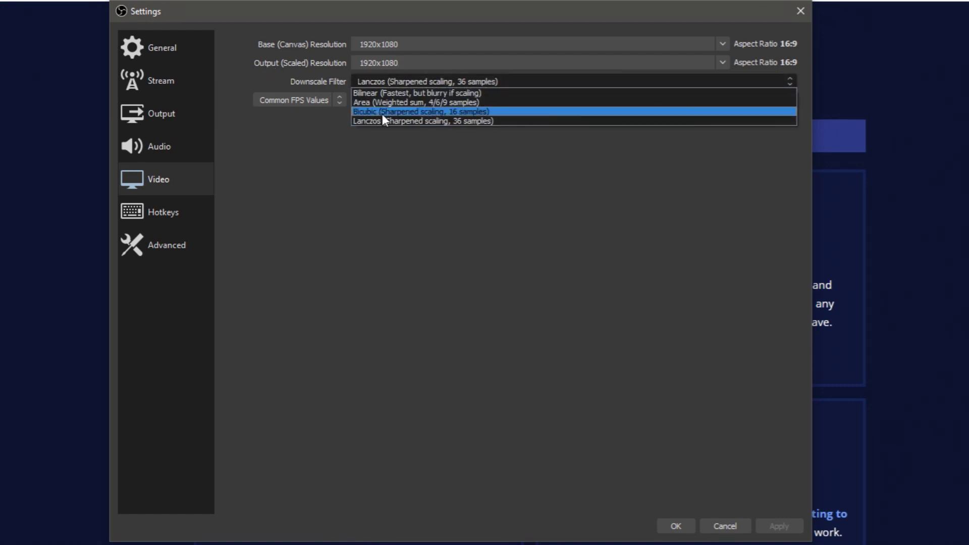
{"action": "left_click", "coordinate": [439, 121]}
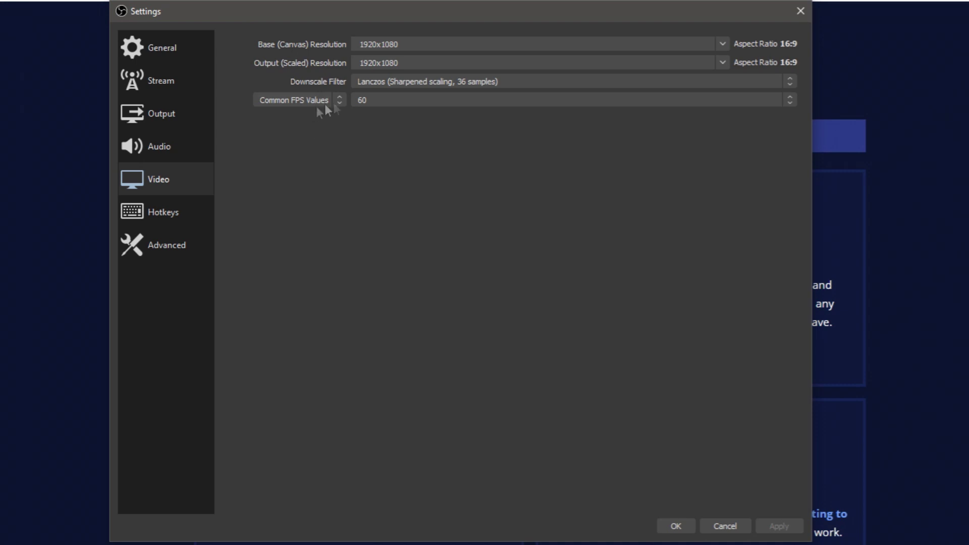
{"action": "left_click", "coordinate": [404, 97]}
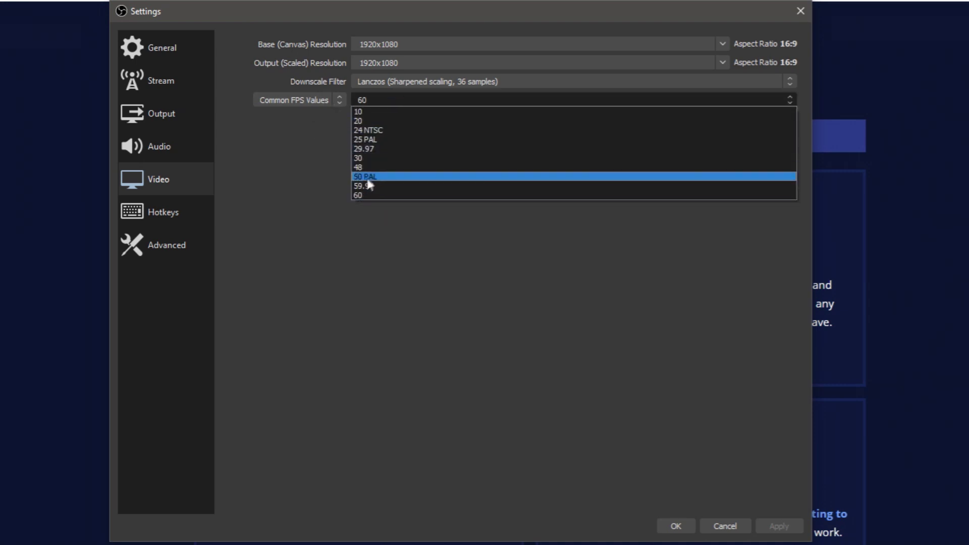
{"action": "left_click", "coordinate": [381, 154]}
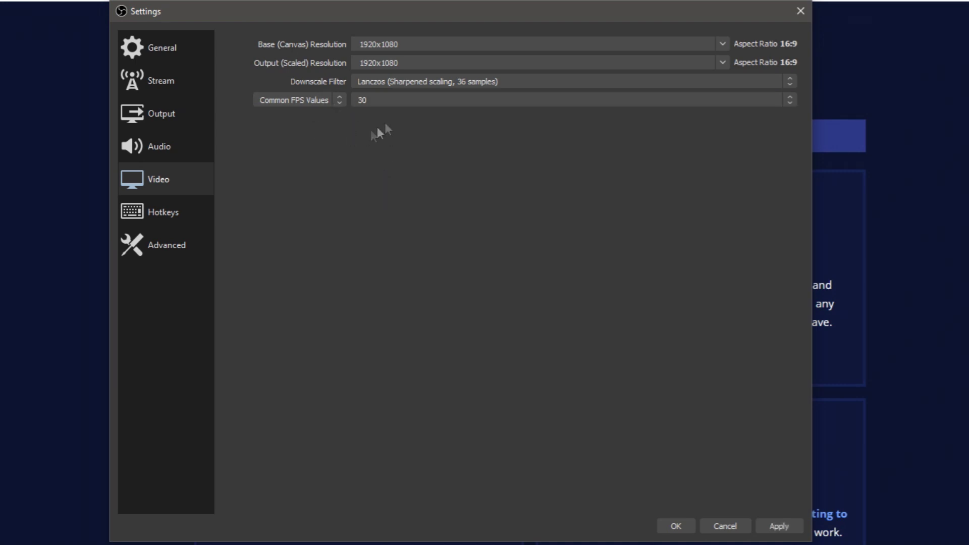
{"action": "left_click", "coordinate": [387, 101]}
{"action": "left_click", "coordinate": [375, 197]}
{"action": "left_click", "coordinate": [174, 211]}
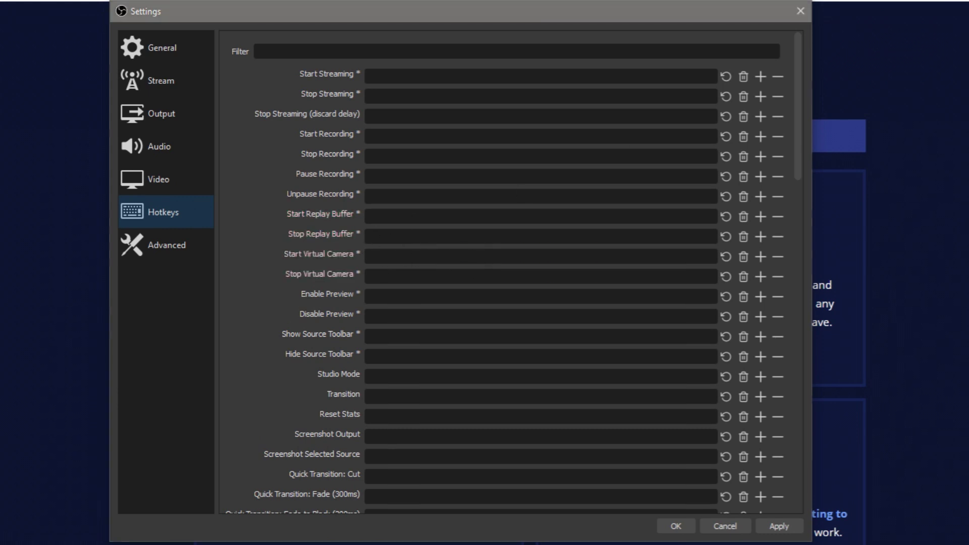
Step: Go to the Advanced settings page and review the process priority options
{"action": "left_click", "coordinate": [159, 242]}
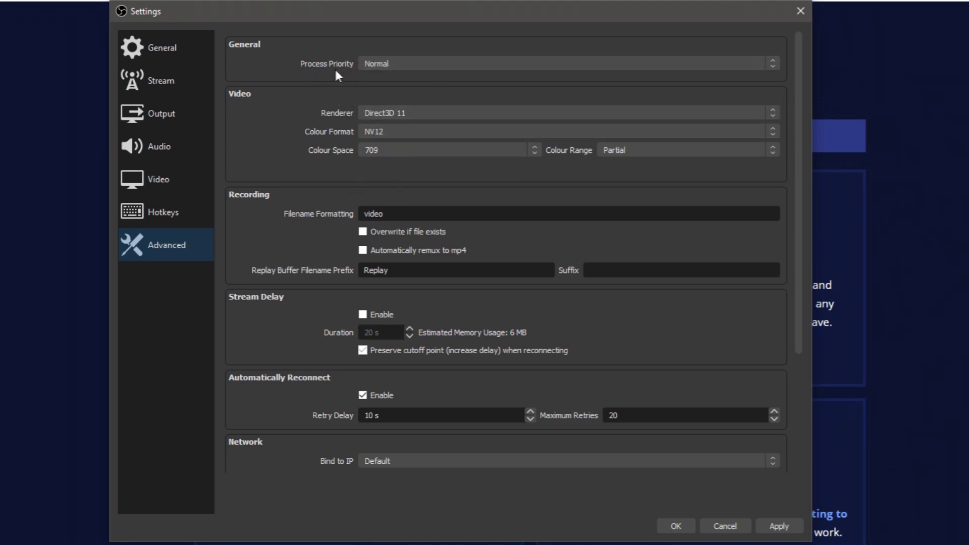
{"action": "left_click", "coordinate": [400, 66]}
{"action": "left_click", "coordinate": [386, 95]}
{"action": "left_click", "coordinate": [394, 113]}
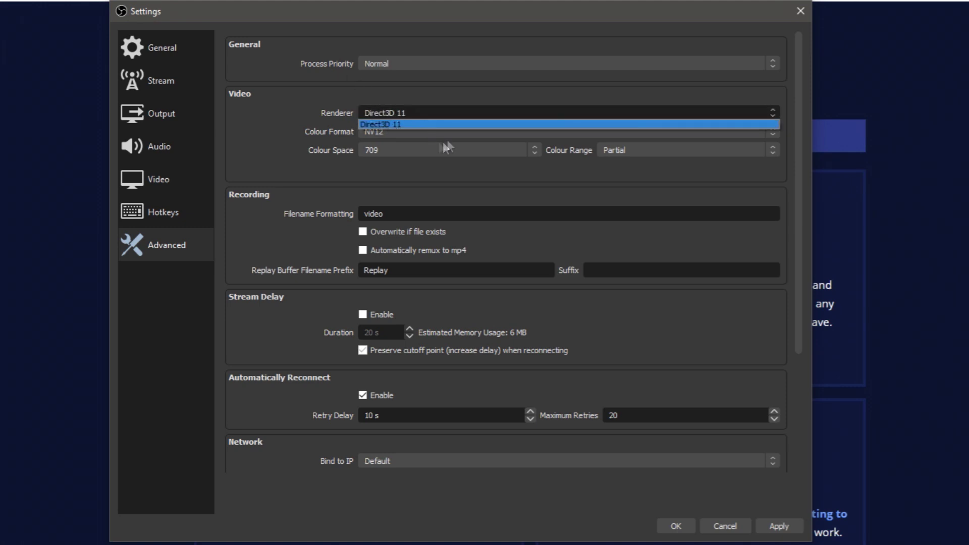
{"action": "left_click", "coordinate": [403, 124]}
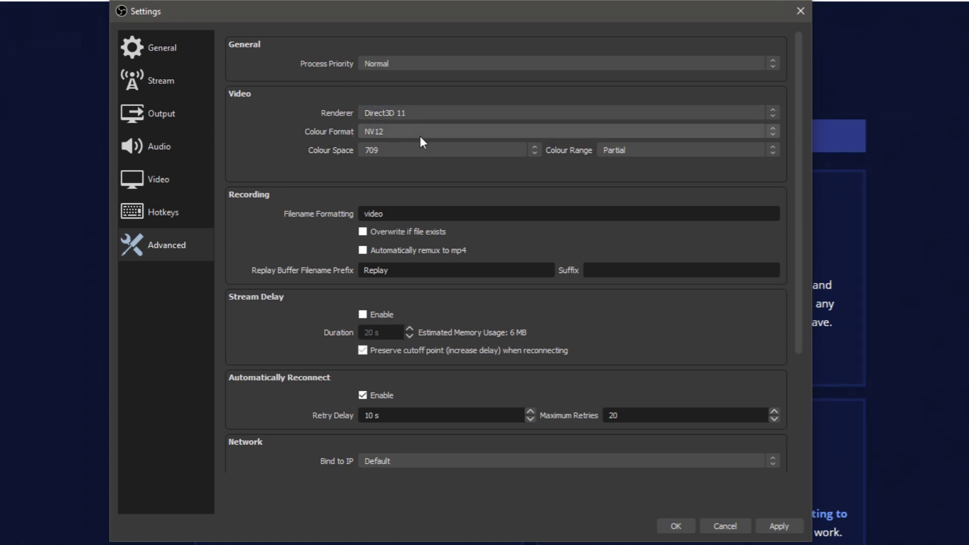
{"action": "left_click", "coordinate": [407, 133]}
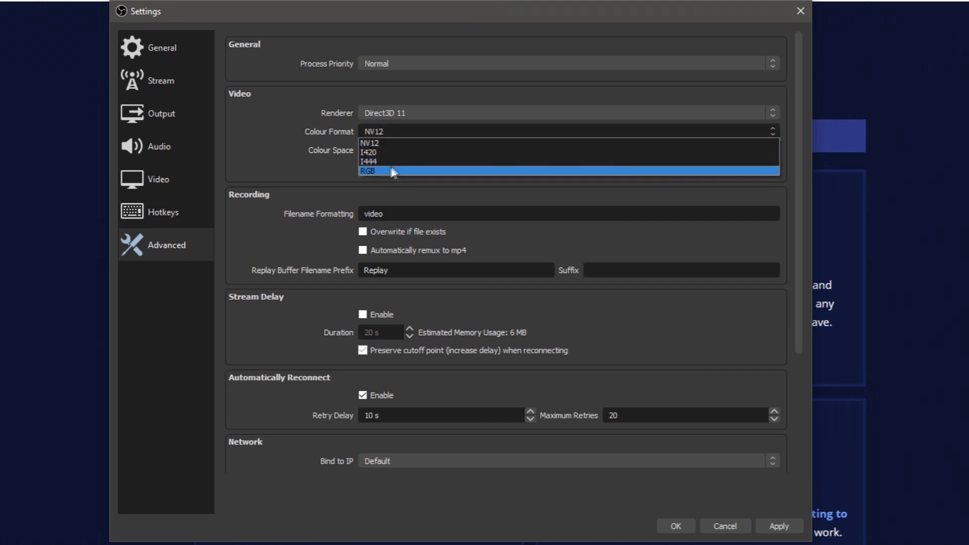
{"action": "left_click", "coordinate": [397, 168]}
{"action": "left_click", "coordinate": [410, 112]}
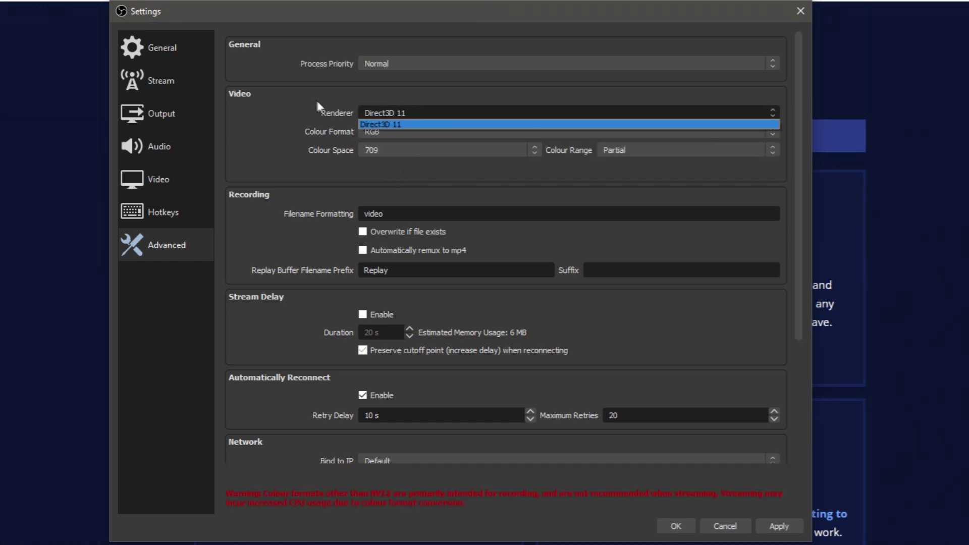
{"action": "left_click", "coordinate": [371, 126]}
{"action": "left_click", "coordinate": [371, 132]}
{"action": "left_click", "coordinate": [374, 140]}
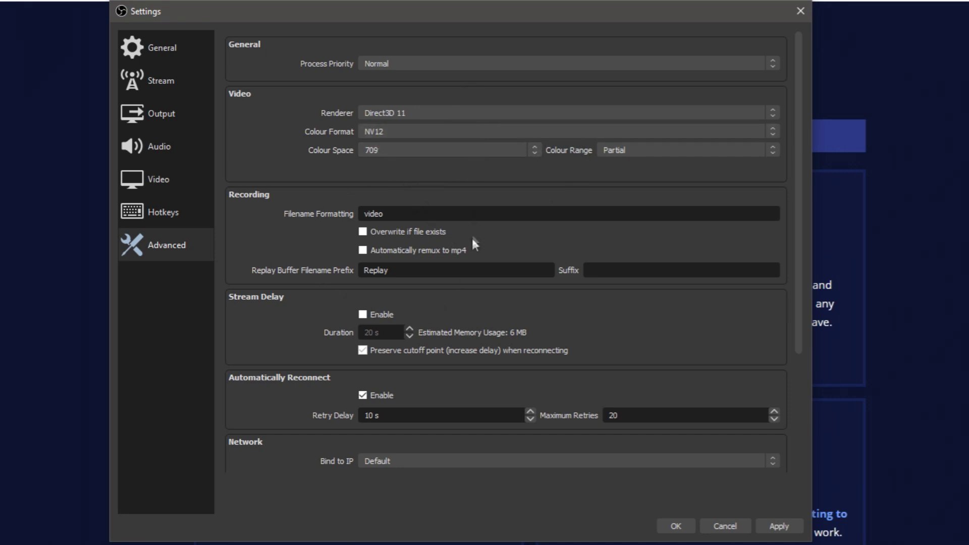
{"action": "scroll", "coordinate": [473, 243], "scroll_direction": "down", "scroll_amount": 5}
{"action": "scroll", "coordinate": [473, 242], "scroll_direction": "up", "scroll_amount": 5}
Step: Apply the recording settings and confirm with OK to return to the Rec Example scene
{"action": "left_click", "coordinate": [794, 523]}
{"action": "left_click", "coordinate": [677, 527]}
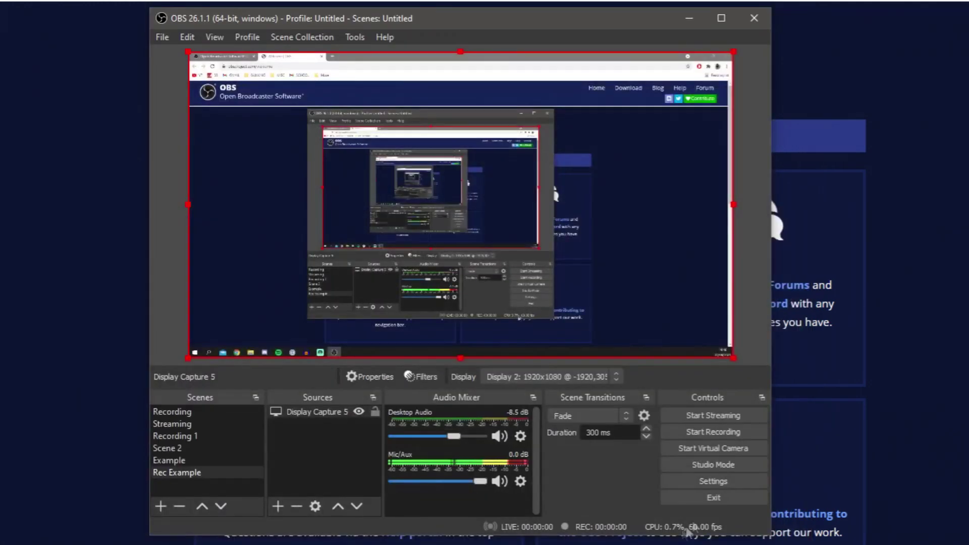